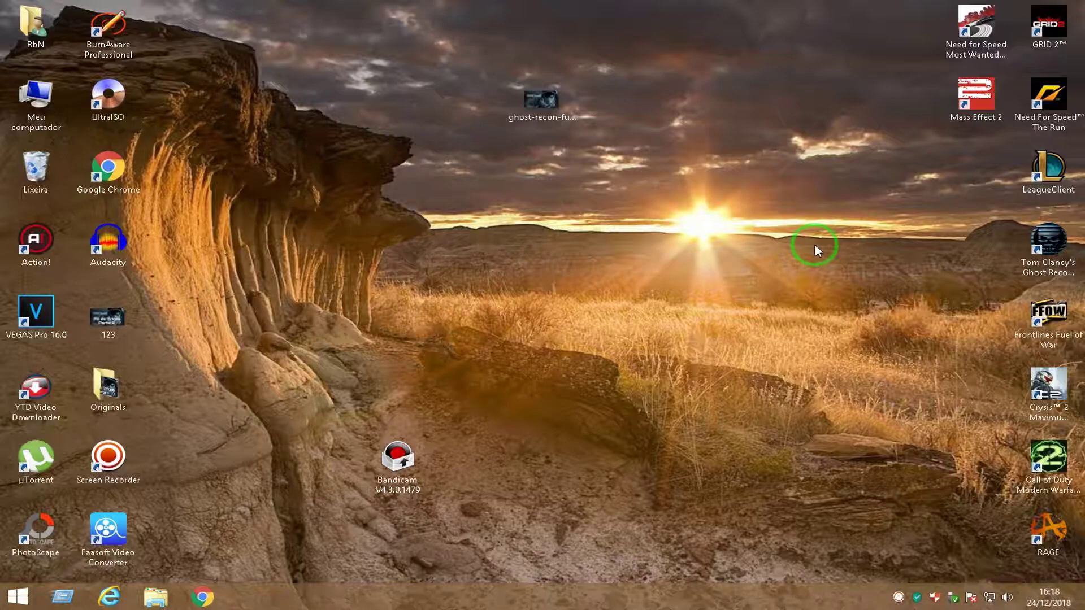
Install Bandicam from the desktop installer, accepting the license agreement, and minimize the web page opened on completion.
{"action": "double_click", "coordinate": [396, 458]}
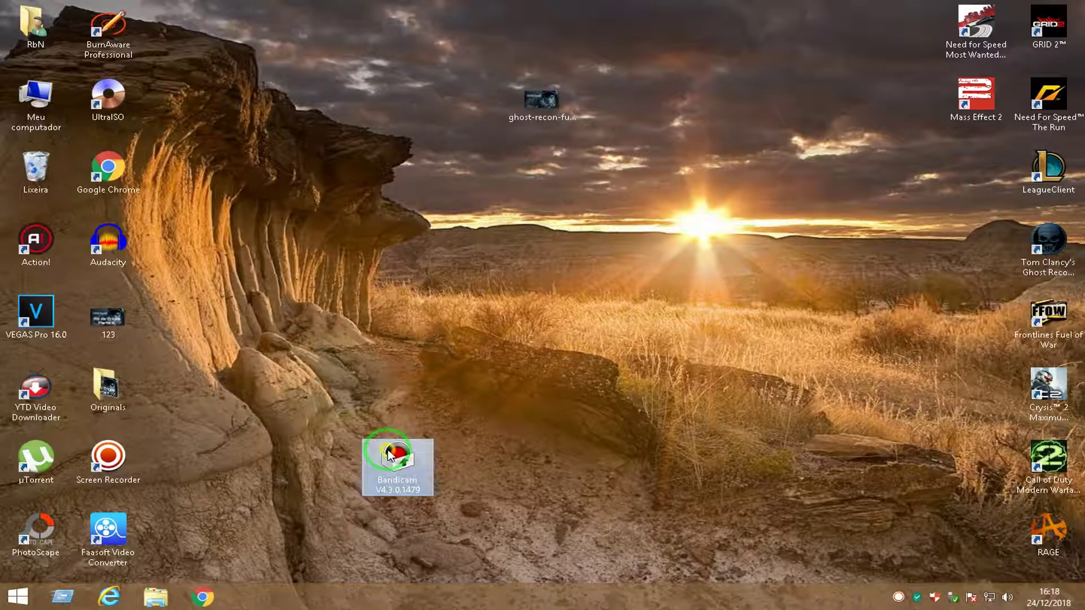
{"action": "left_click", "coordinate": [540, 330]}
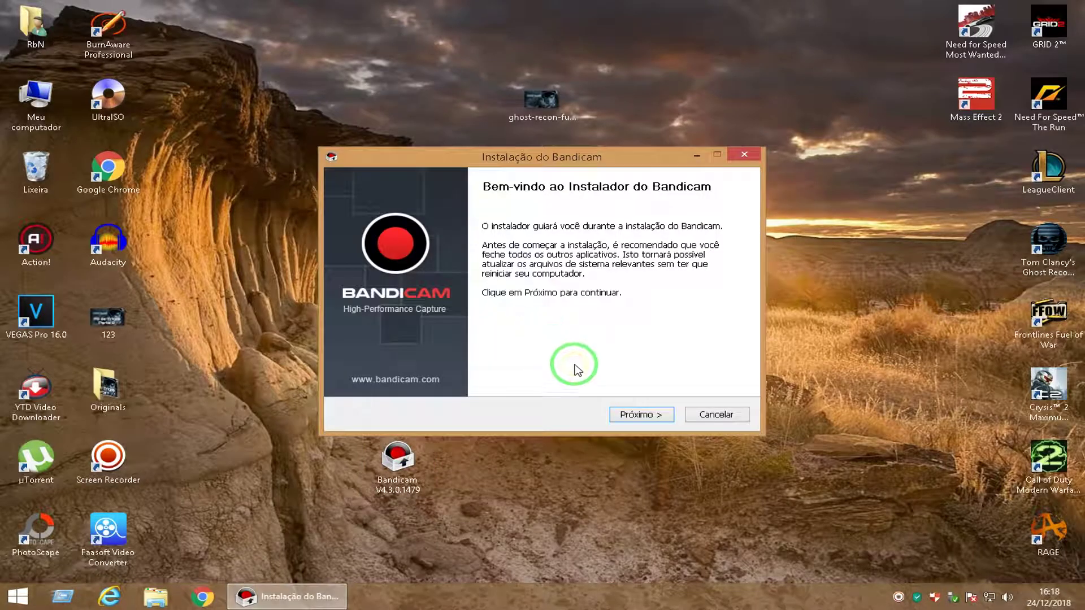
{"action": "left_click", "coordinate": [629, 415]}
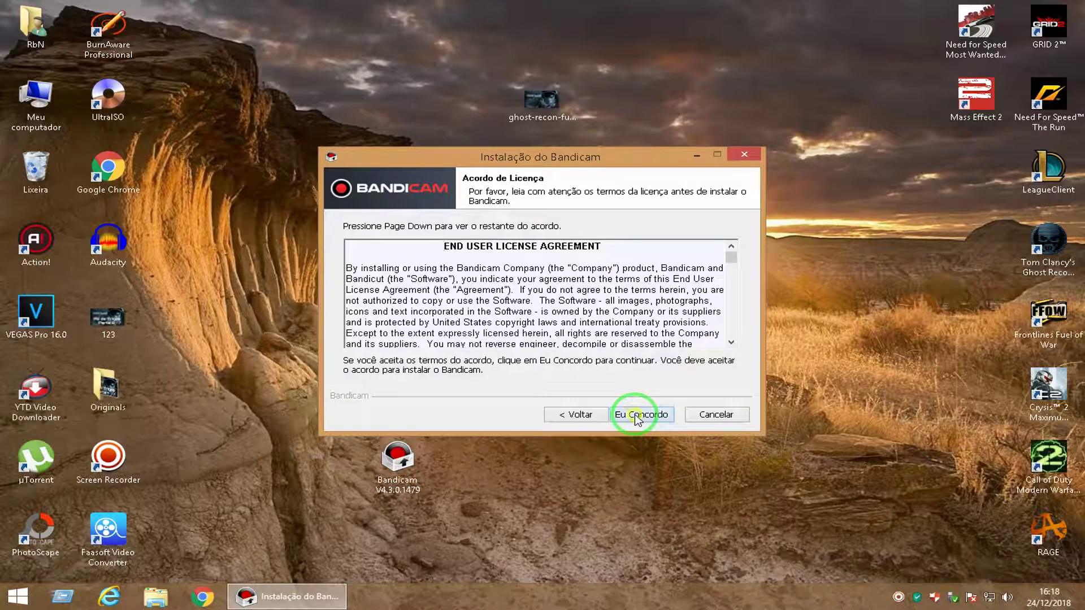
{"action": "left_click", "coordinate": [631, 416]}
{"action": "left_click", "coordinate": [634, 415]}
{"action": "left_click", "coordinate": [637, 416]}
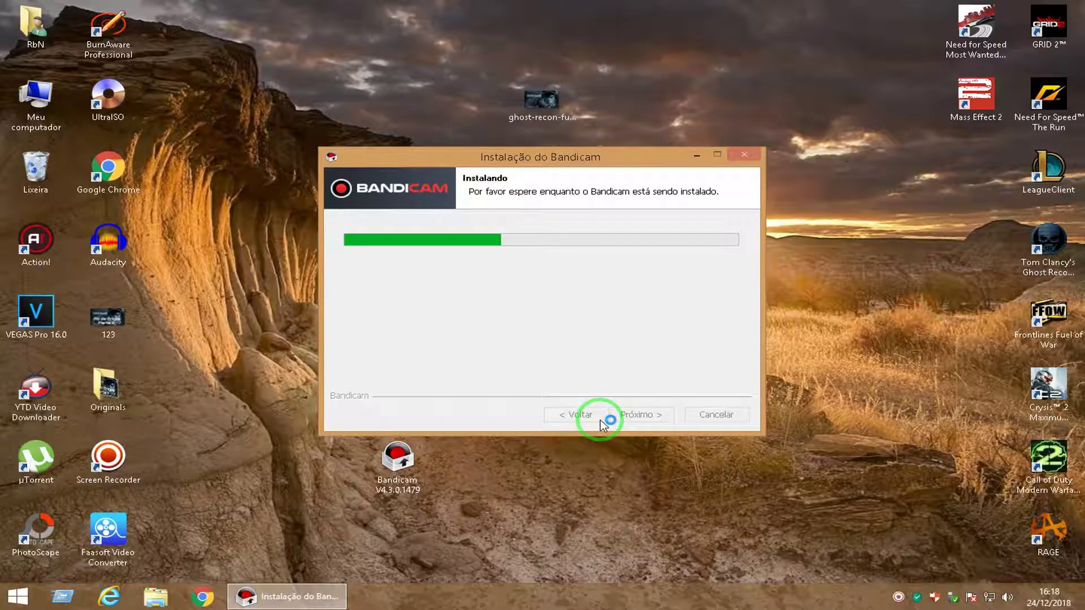
{"action": "left_click", "coordinate": [642, 415]}
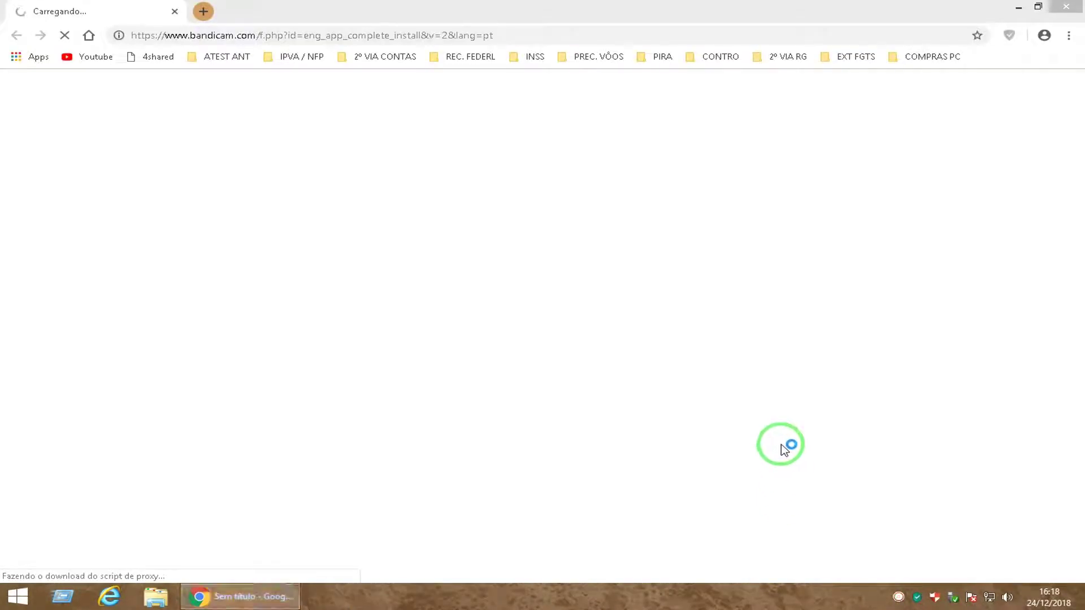
{"action": "left_click", "coordinate": [1019, 7]}
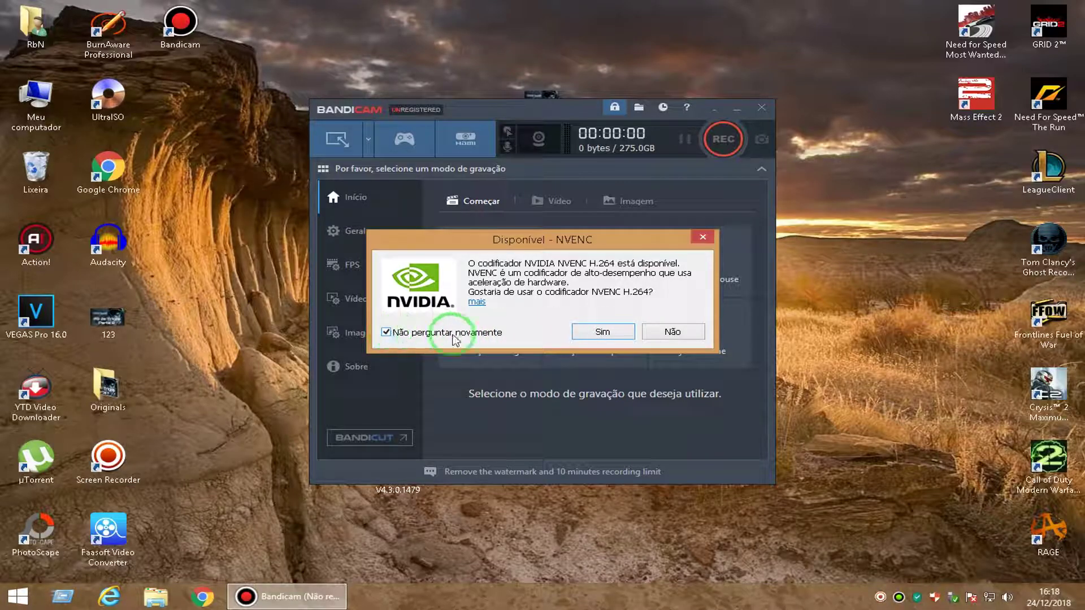
Accept the NVIDIA NVENC H.264 encoder and select the game recording mode.
{"action": "left_click", "coordinate": [602, 334]}
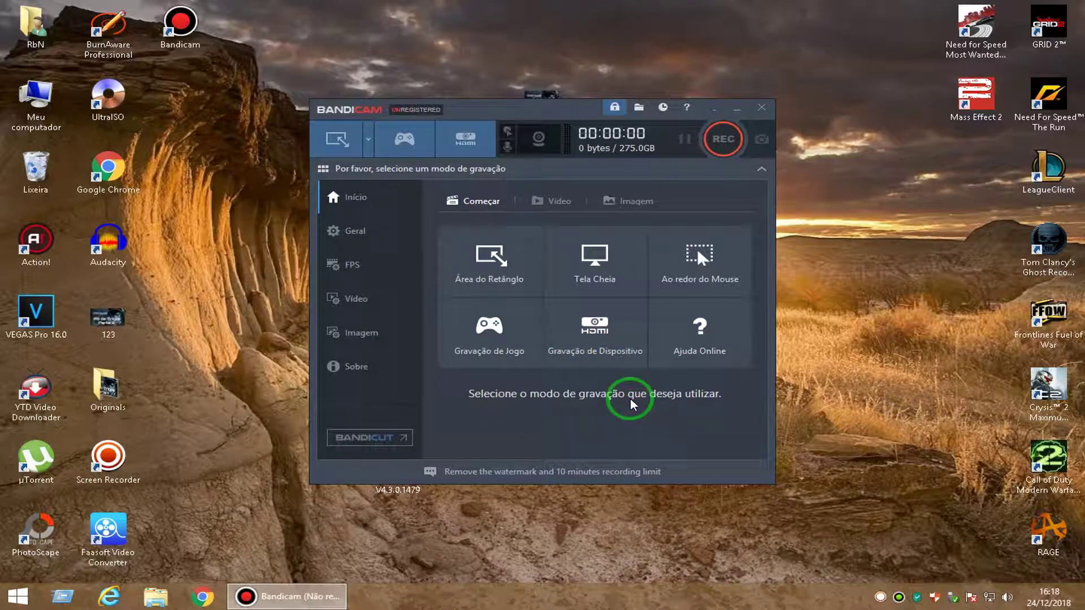
{"action": "left_click", "coordinate": [404, 142]}
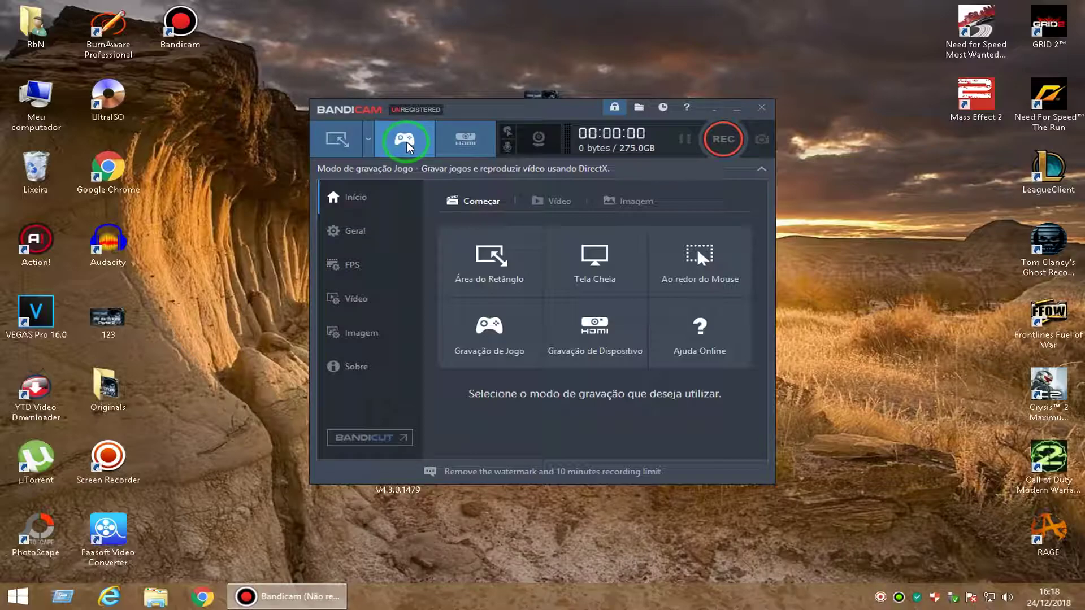
{"action": "left_click", "coordinate": [407, 146]}
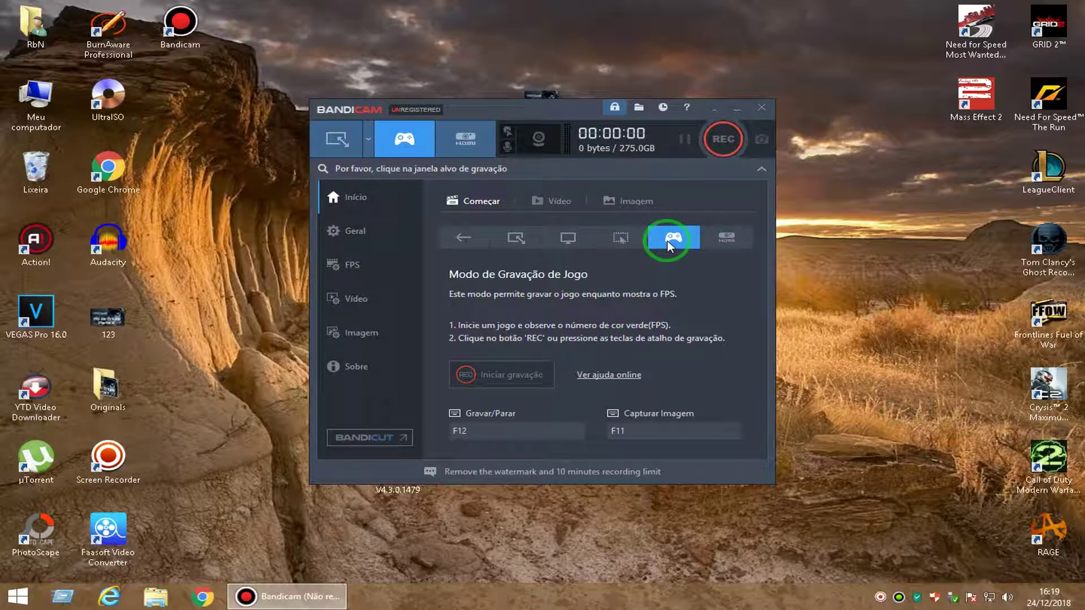
Browse the computer's drives for a possible output folder from the general settings, leaving without choosing one.
{"action": "left_click", "coordinate": [362, 235]}
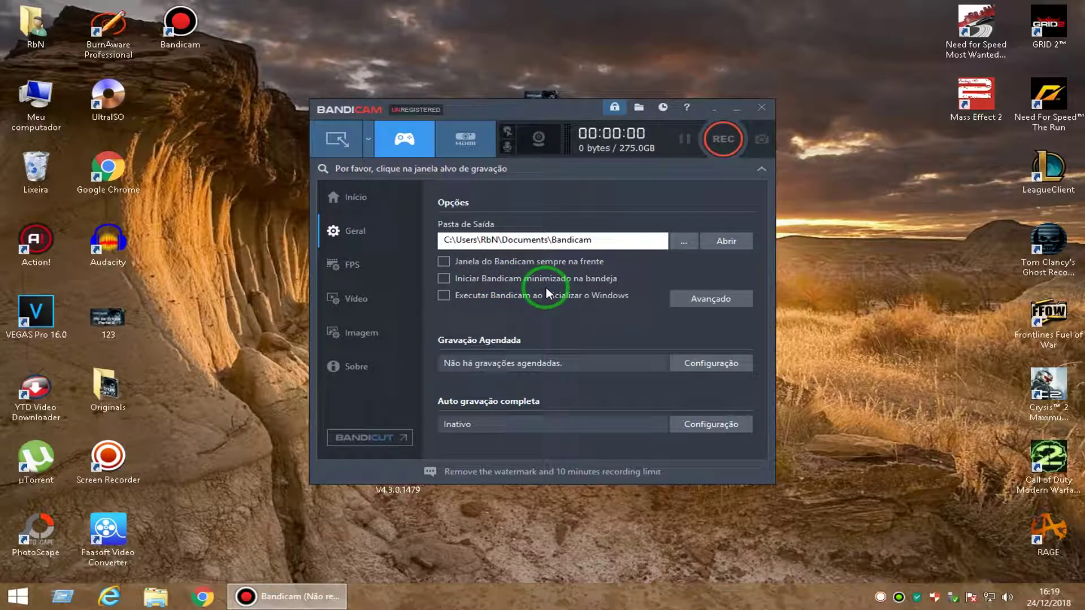
{"action": "left_click", "coordinate": [687, 242]}
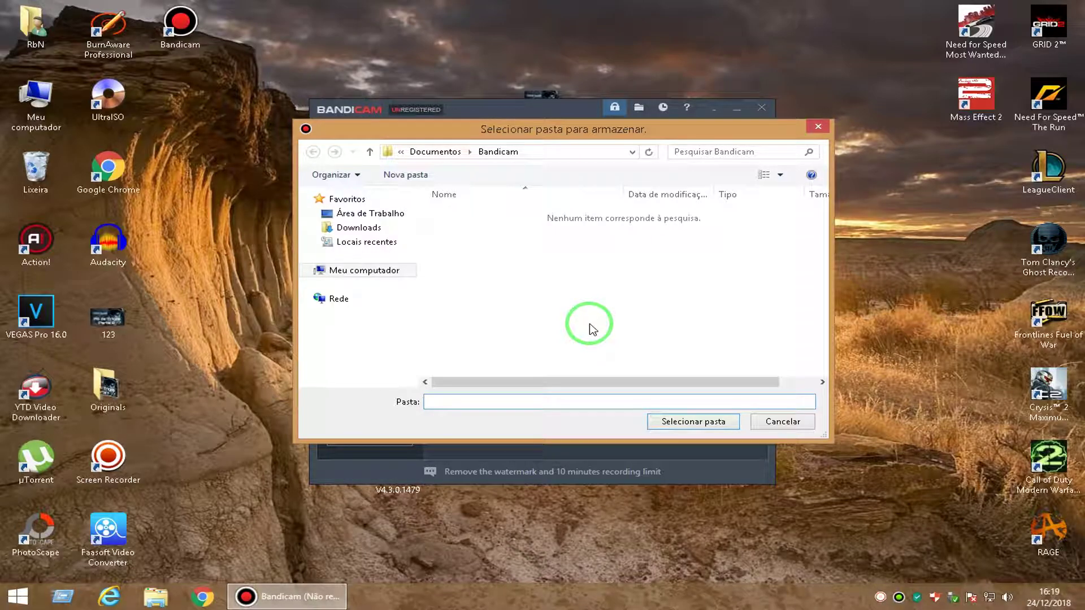
{"action": "left_click", "coordinate": [393, 272]}
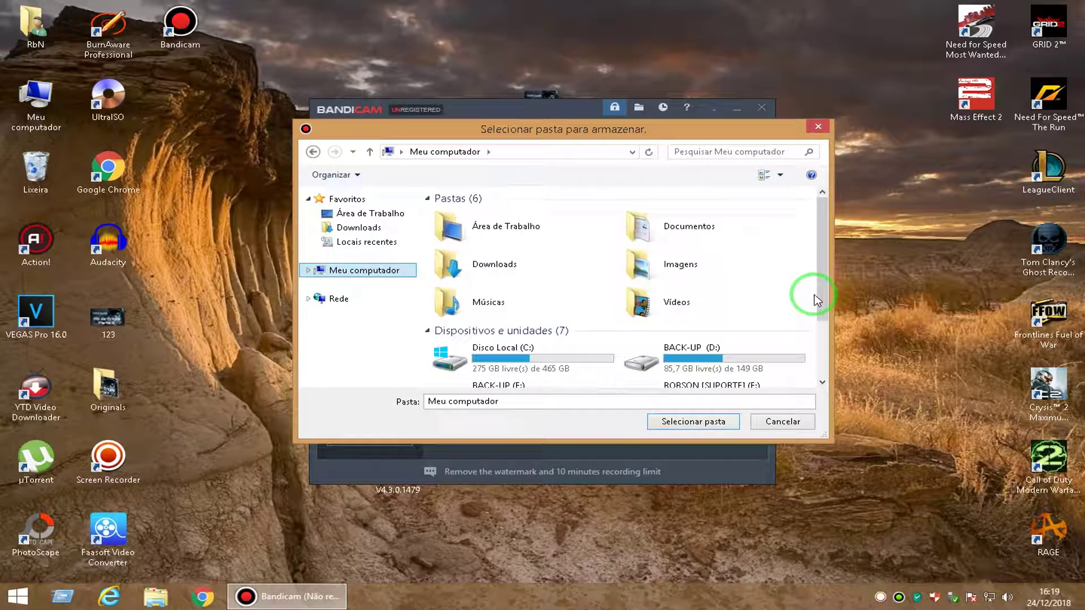
{"action": "scroll", "coordinate": [815, 295], "scroll_direction": "down", "scroll_amount": 2}
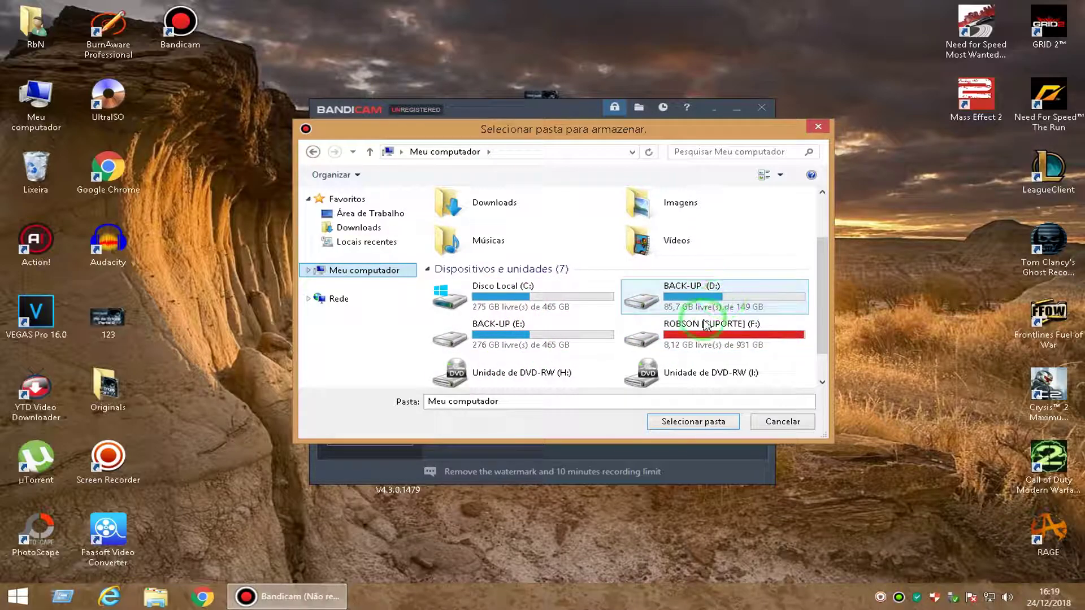
{"action": "left_click", "coordinate": [779, 423]}
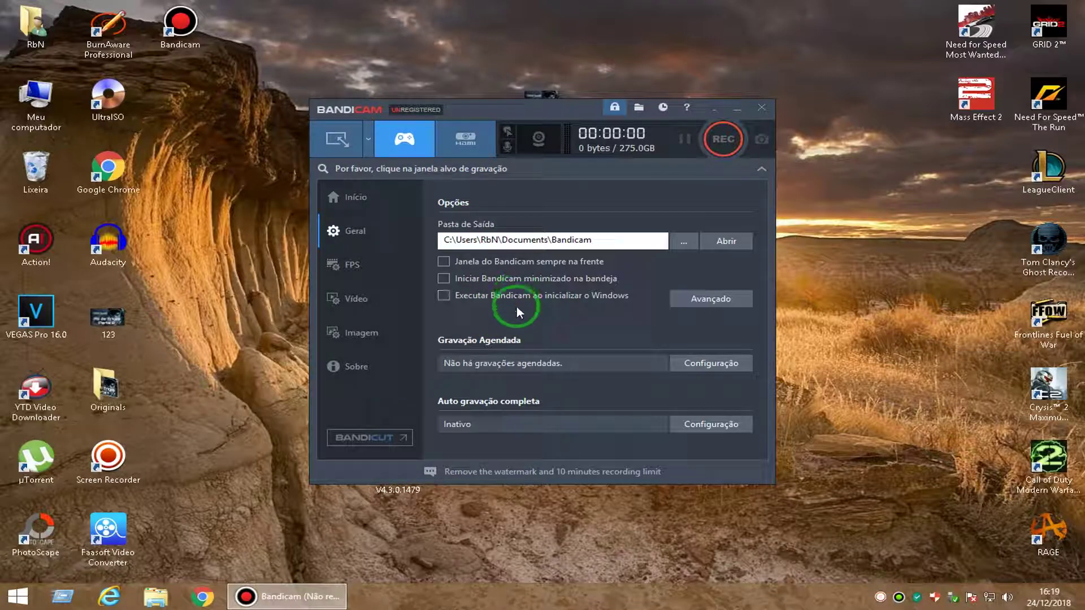
Place the FPS overlay in the screen's top-right corner and enable an FPS limit of 144.
{"action": "left_click", "coordinate": [353, 265]}
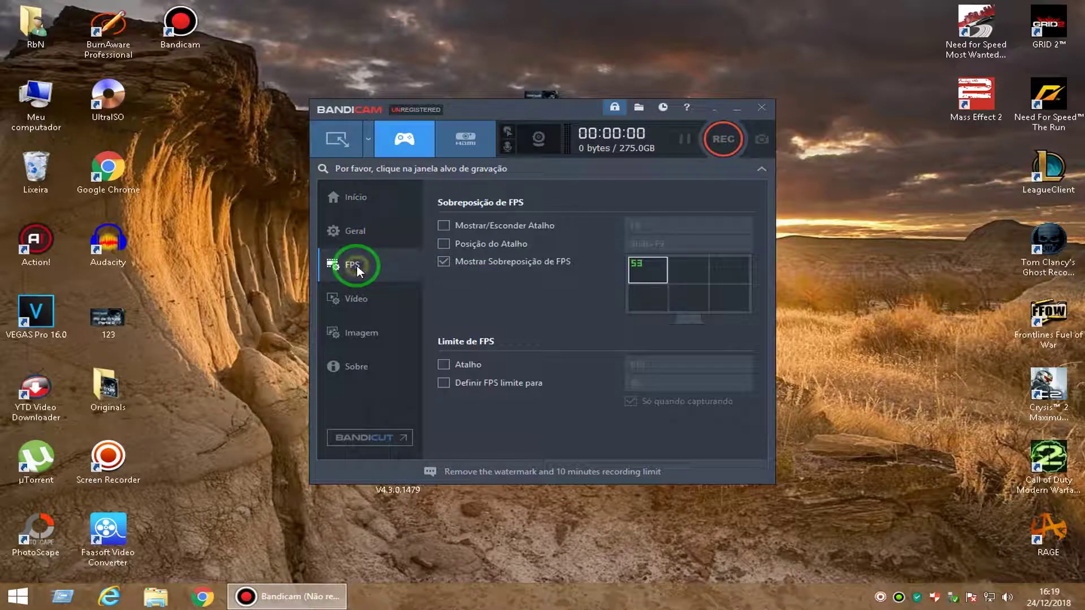
{"action": "left_click", "coordinate": [723, 273]}
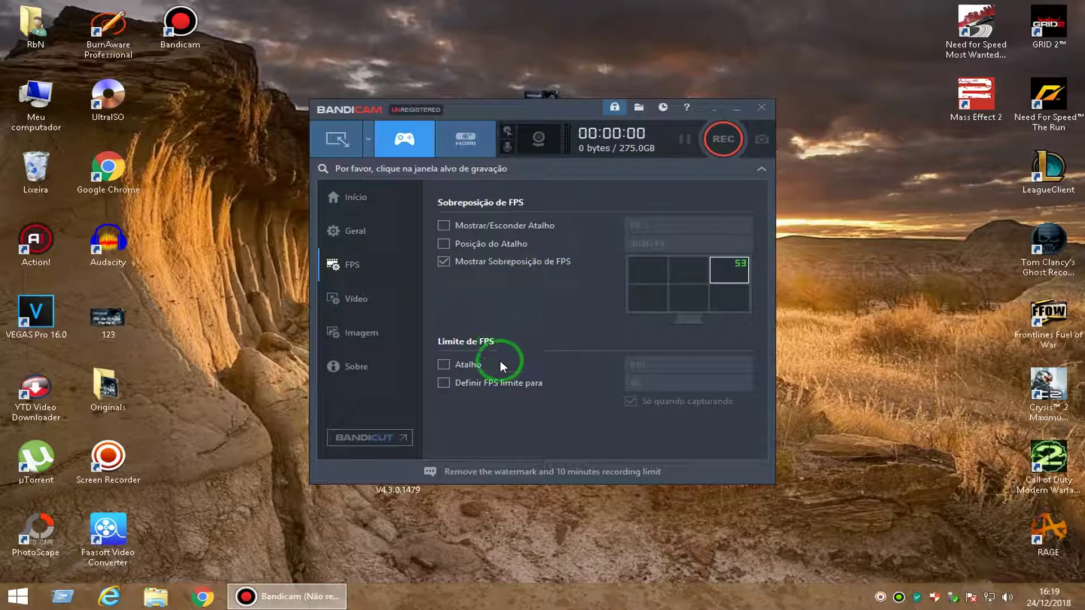
{"action": "left_click", "coordinate": [444, 384]}
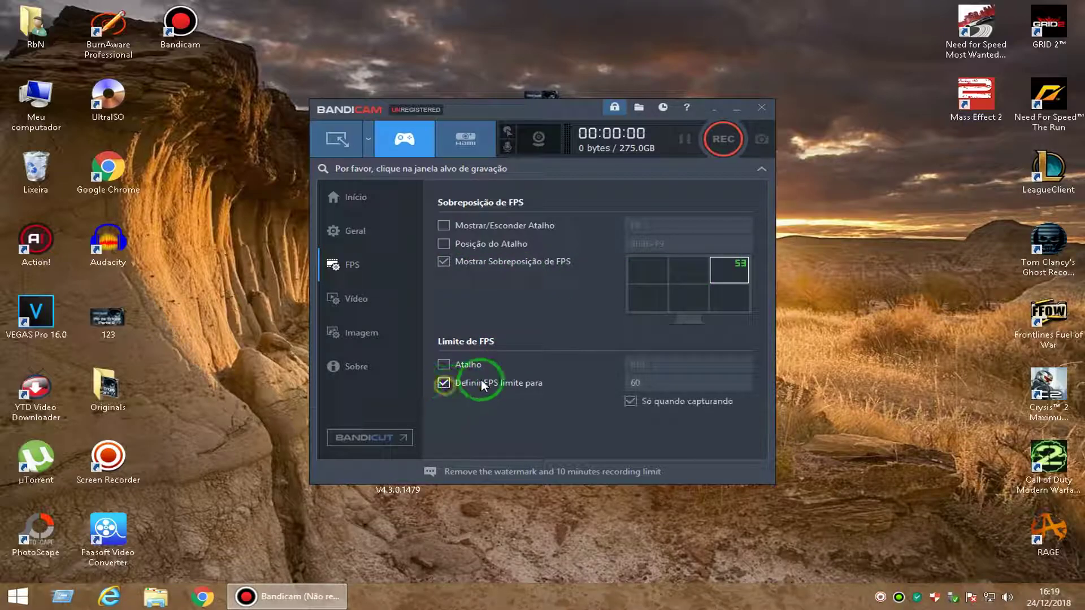
{"action": "double_click", "coordinate": [645, 382]}
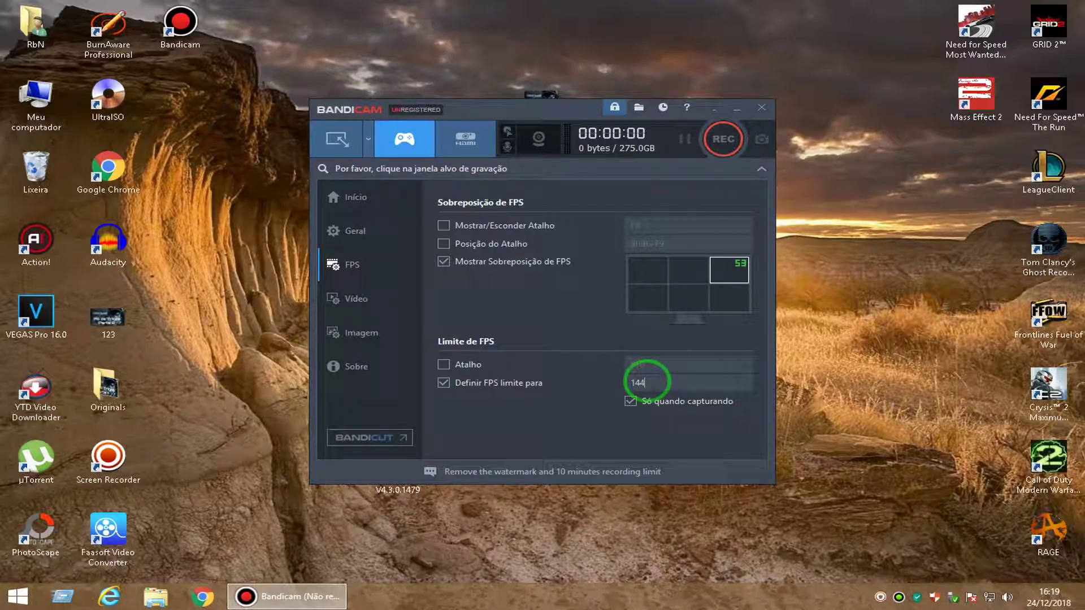
In the video format settings, set the quality to 100 and the frame rate to 144 FPS.
{"action": "left_click", "coordinate": [365, 305]}
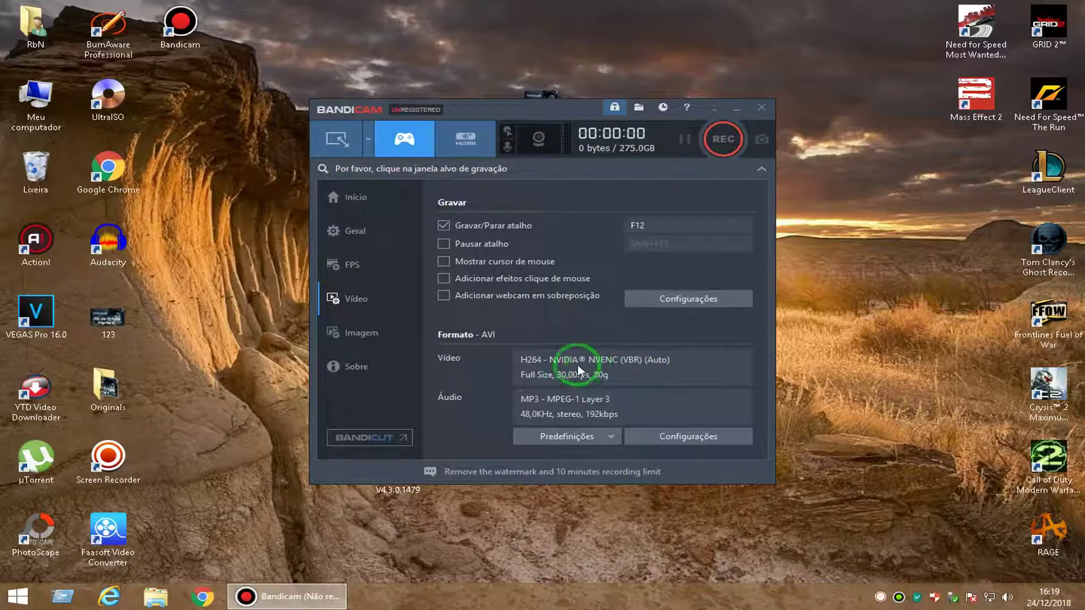
{"action": "left_click", "coordinate": [688, 441]}
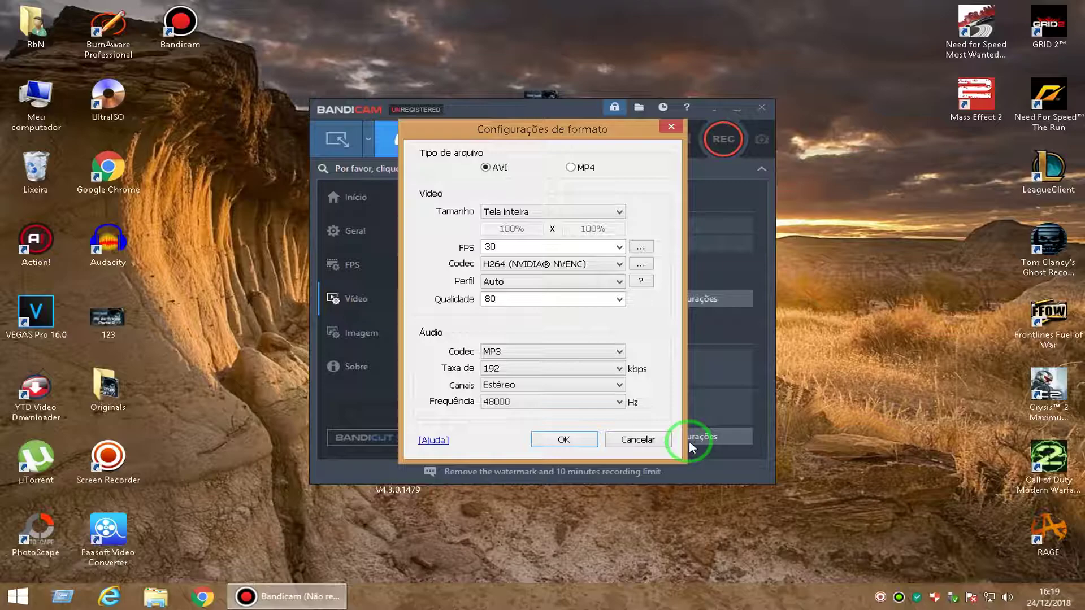
{"action": "left_click", "coordinate": [620, 299]}
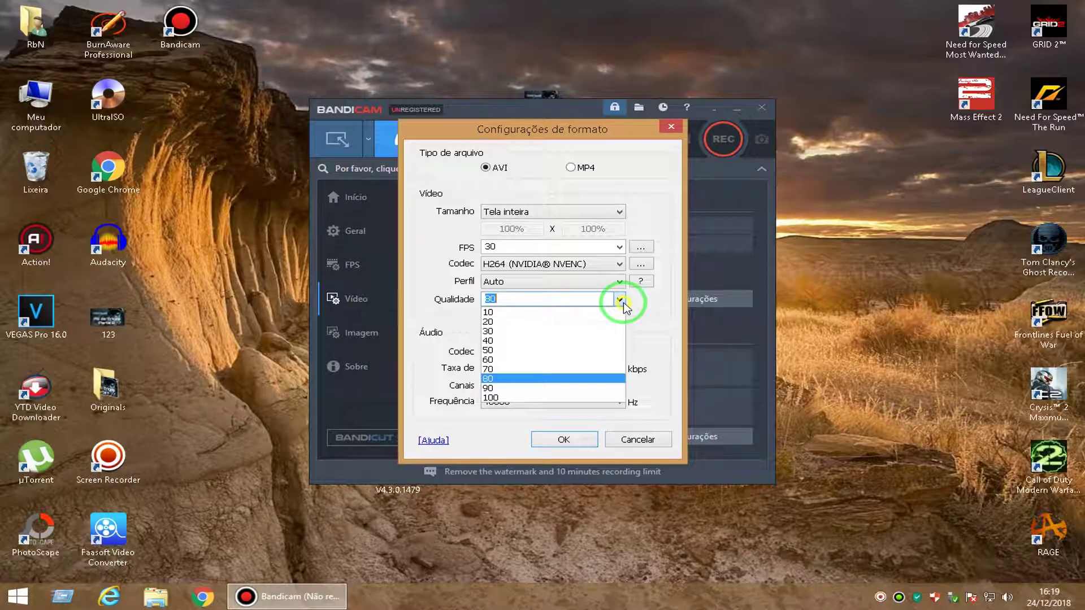
{"action": "left_click", "coordinate": [543, 396]}
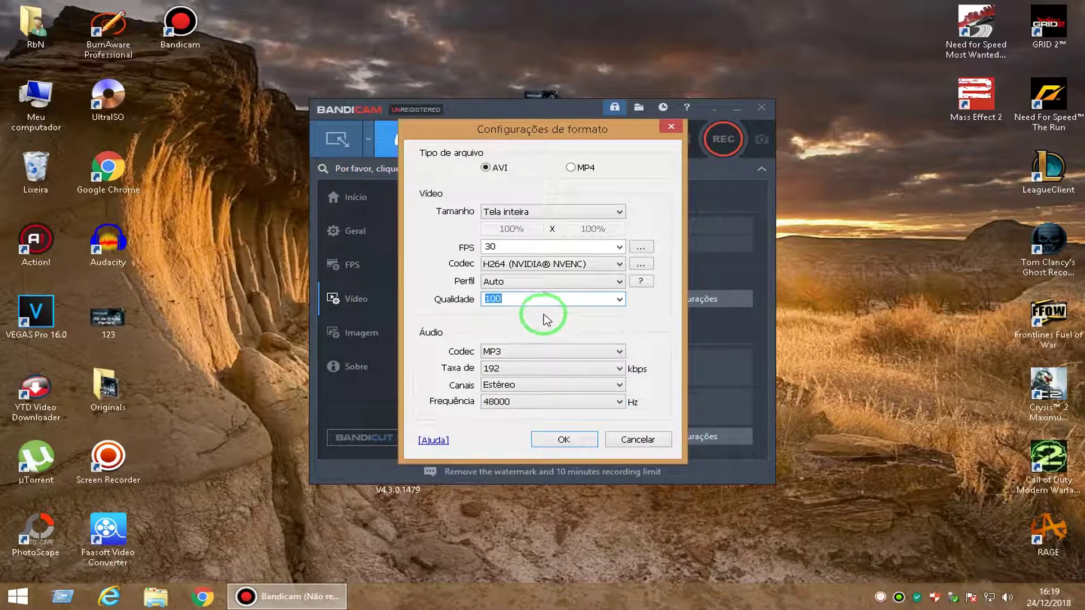
{"action": "left_click", "coordinate": [620, 283]}
{"action": "left_click", "coordinate": [621, 282]}
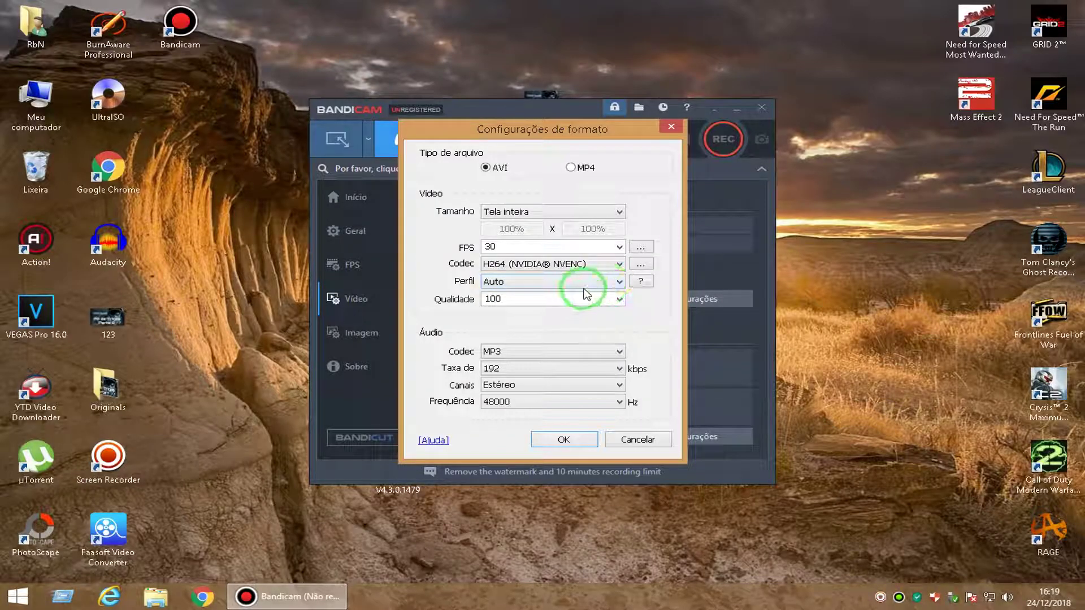
{"action": "left_click", "coordinate": [618, 251]}
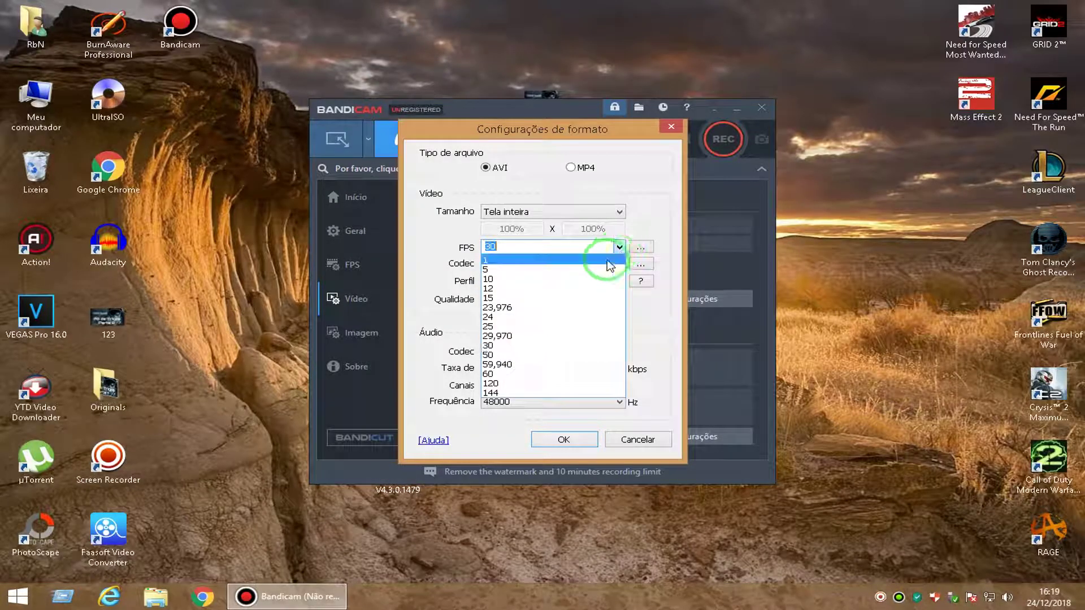
{"action": "left_click", "coordinate": [523, 392]}
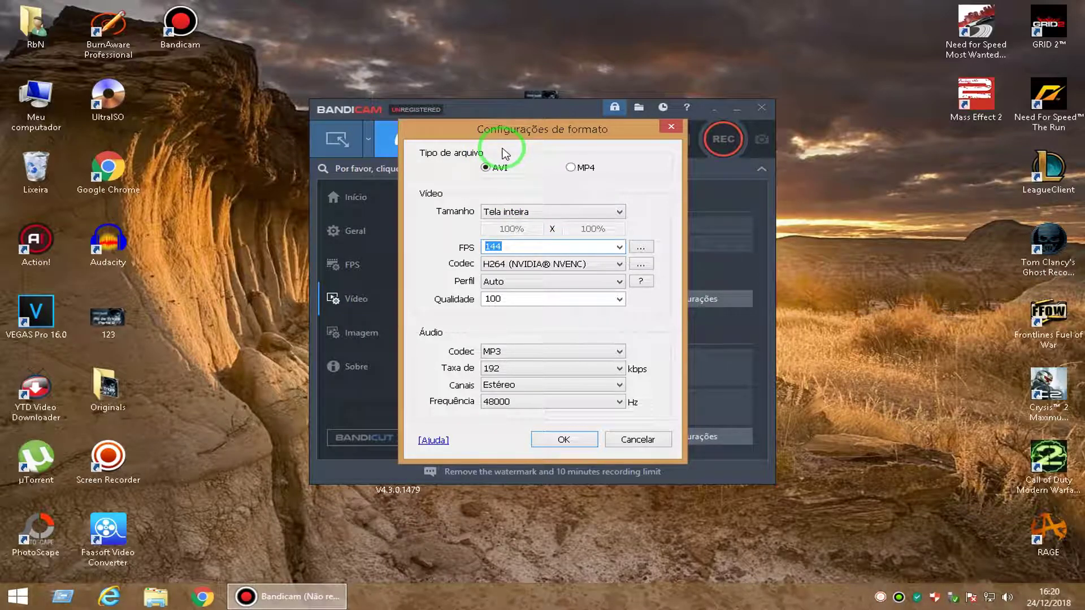
Compare the MP4 and AVI file types in the format settings and select MP4.
{"action": "left_click", "coordinate": [570, 167]}
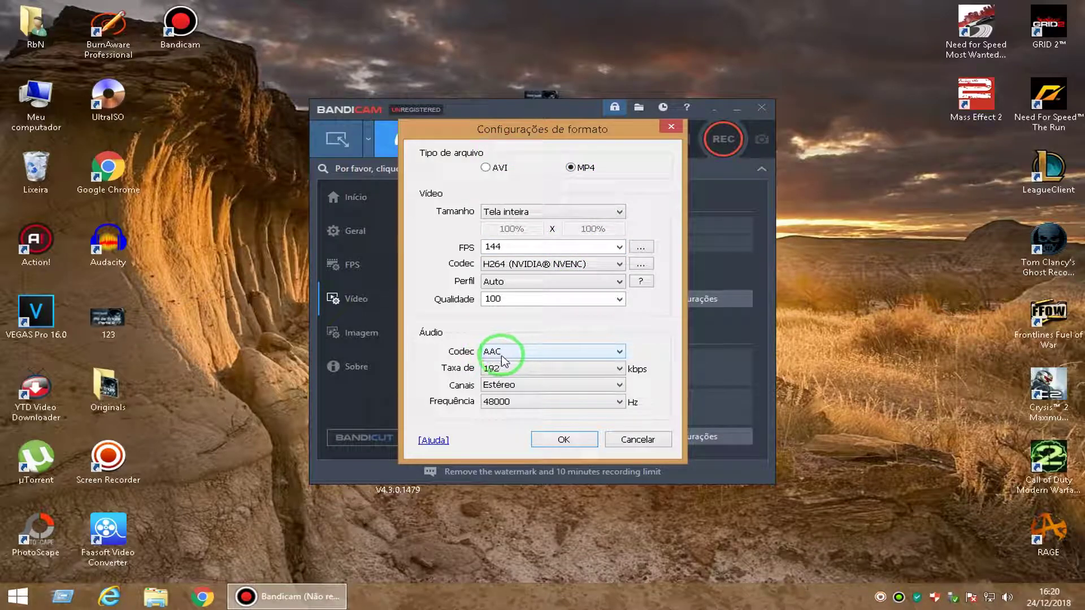
{"action": "left_click", "coordinate": [486, 167]}
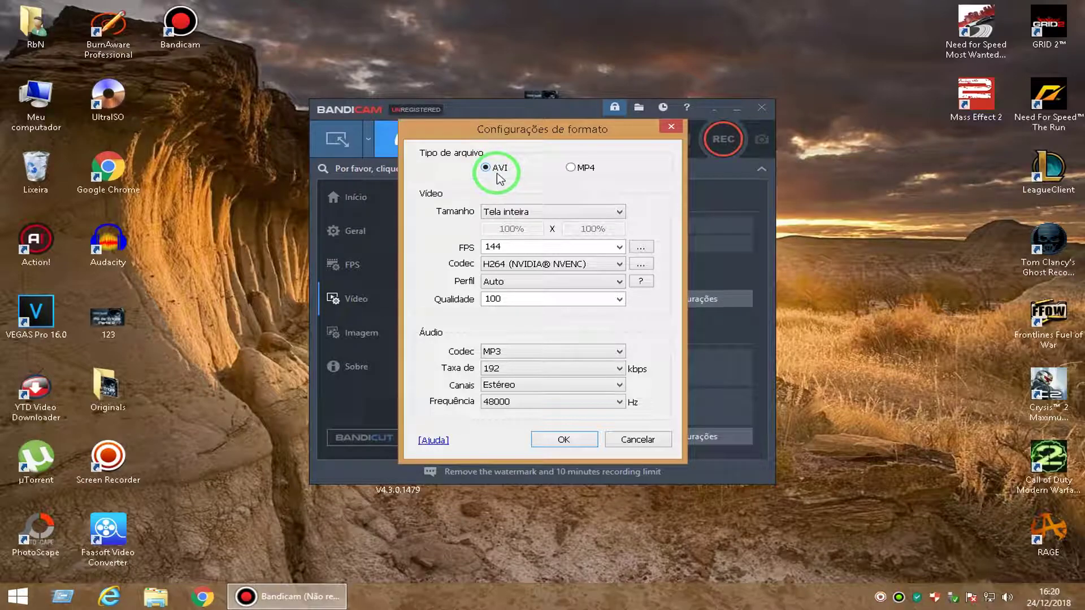
{"action": "left_click", "coordinate": [571, 168]}
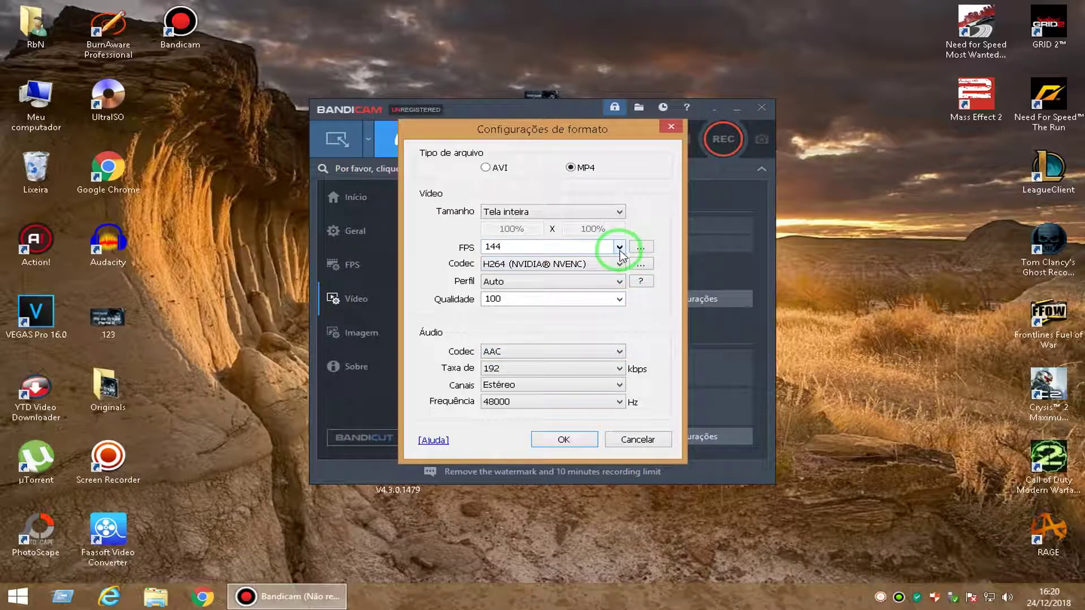
Try a lower video quality, set it back to 100 and apply the format settings.
{"action": "left_click", "coordinate": [619, 300]}
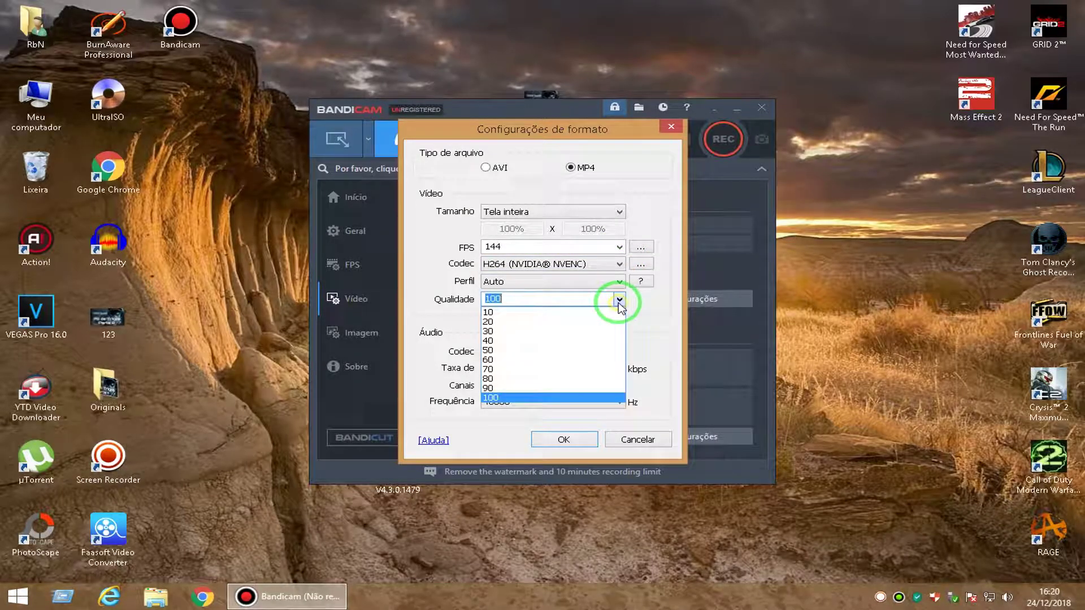
{"action": "left_click", "coordinate": [550, 360]}
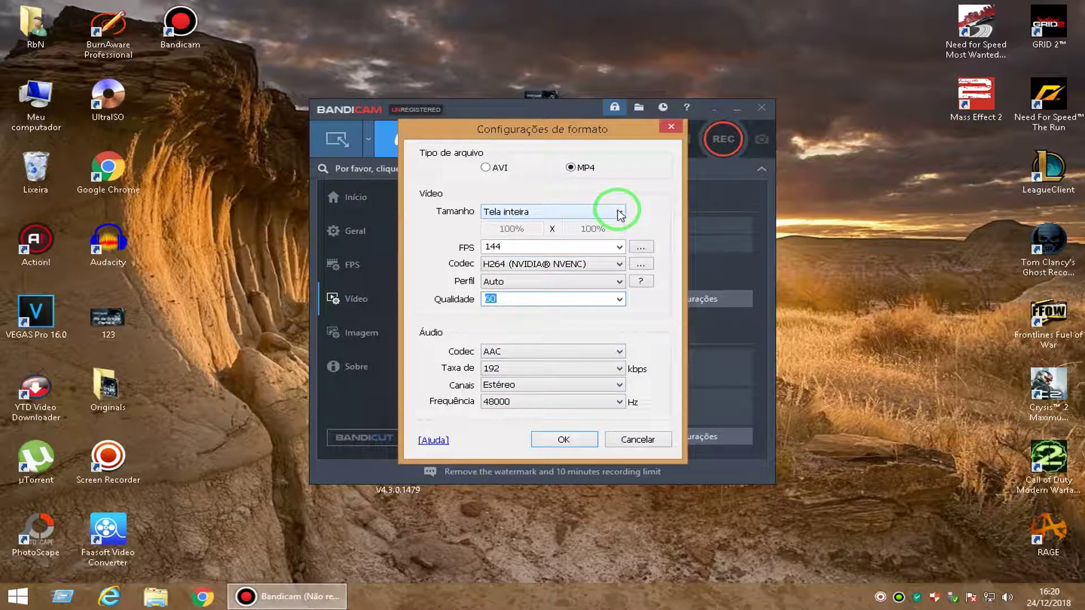
{"action": "left_click", "coordinate": [620, 299]}
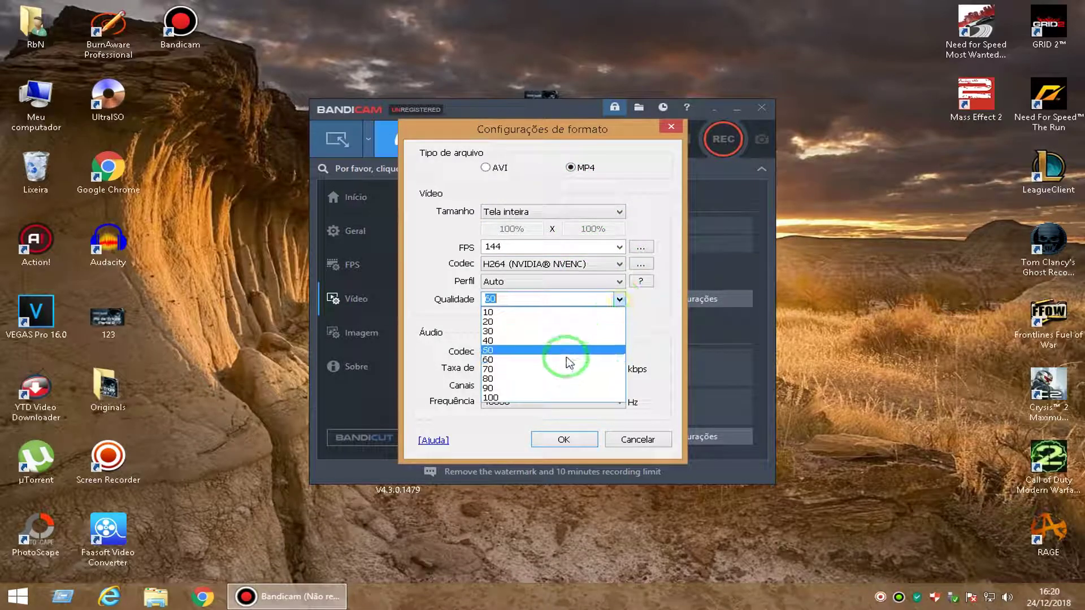
{"action": "left_click", "coordinate": [551, 397]}
{"action": "left_click", "coordinate": [561, 441]}
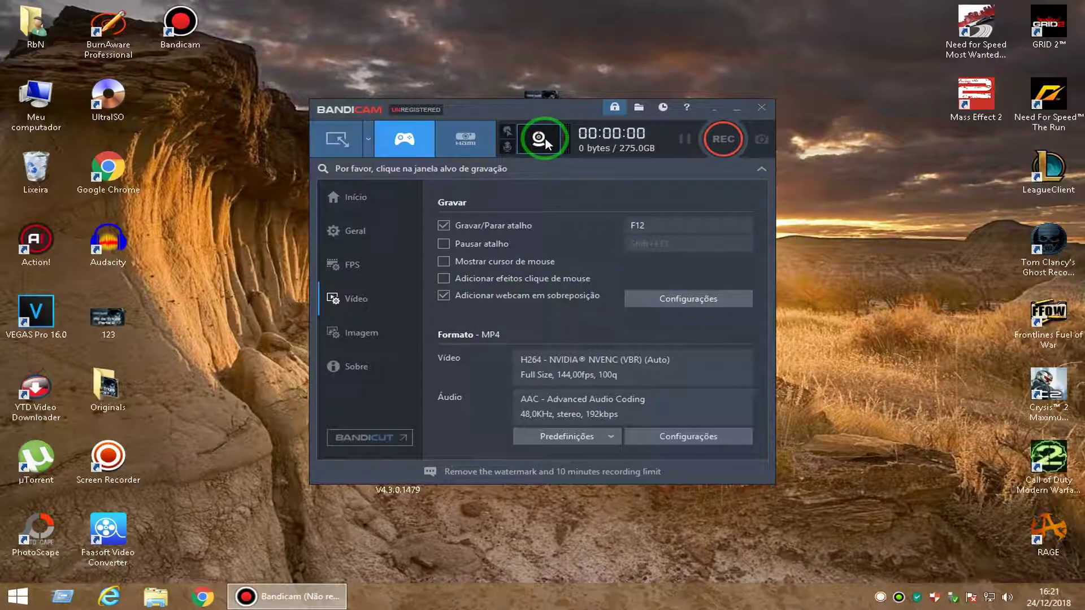
In the advanced webcam recording settings, try the bottom-left and top-right overlay presets and choose the top-left corner.
{"action": "left_click", "coordinate": [679, 304]}
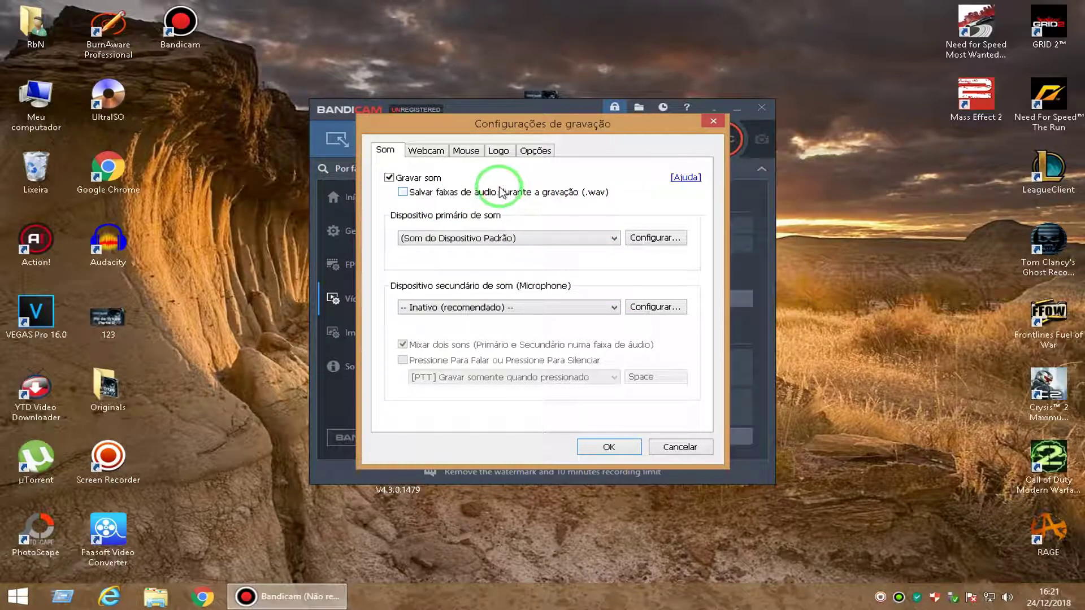
{"action": "left_click", "coordinate": [431, 151]}
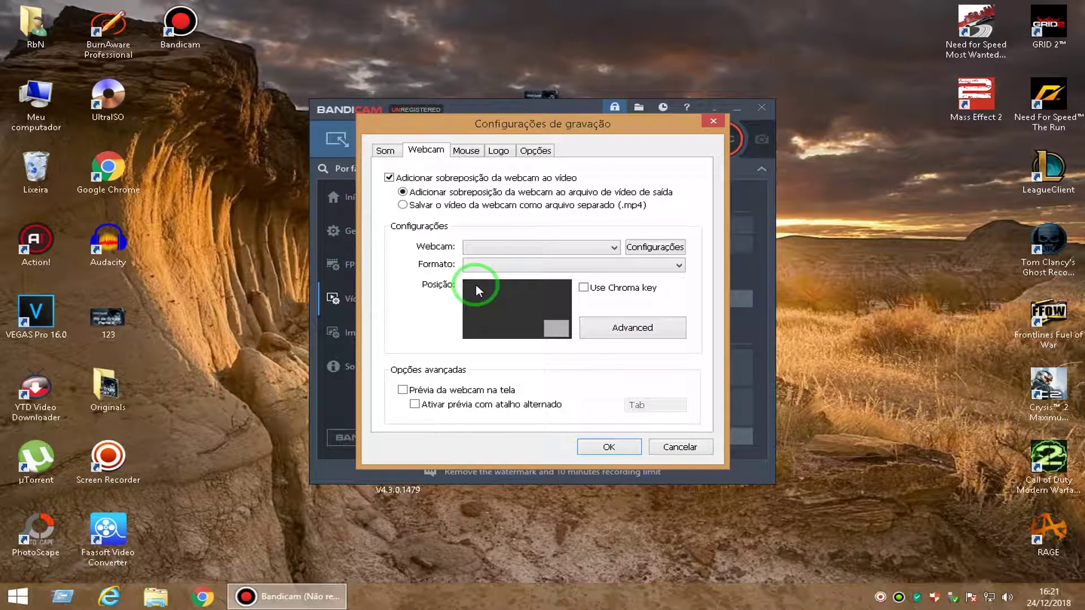
{"action": "left_click", "coordinate": [622, 329]}
{"action": "left_click", "coordinate": [390, 409]}
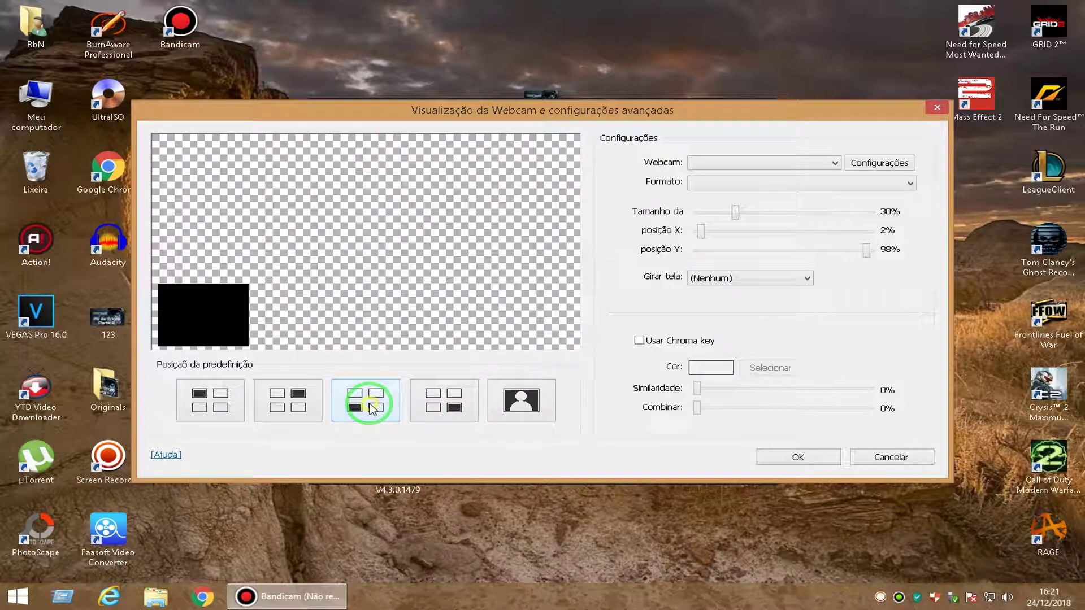
{"action": "left_click", "coordinate": [275, 408]}
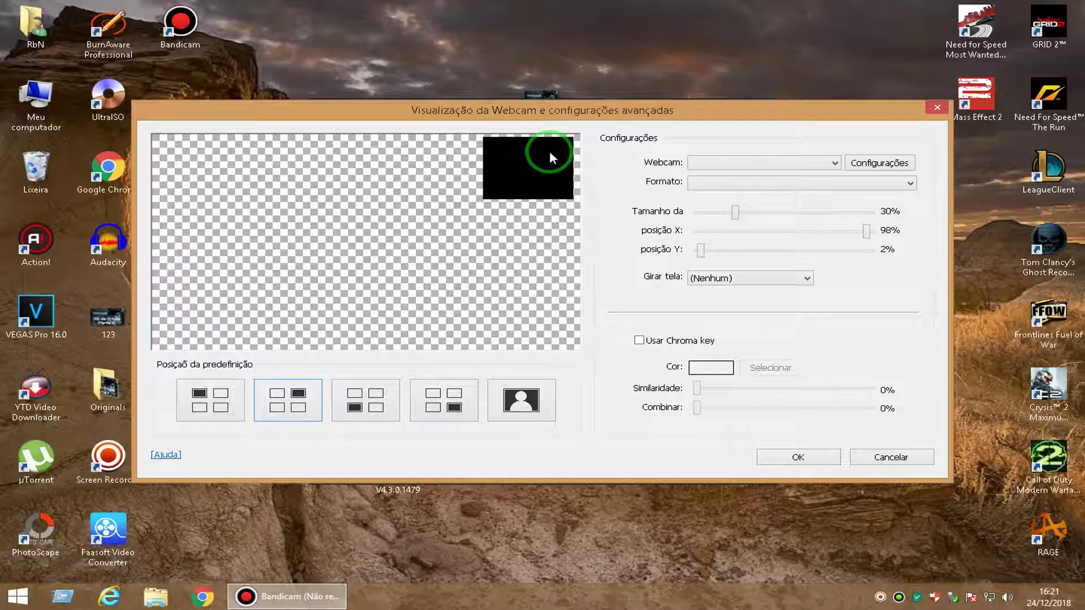
{"action": "left_click", "coordinate": [209, 399]}
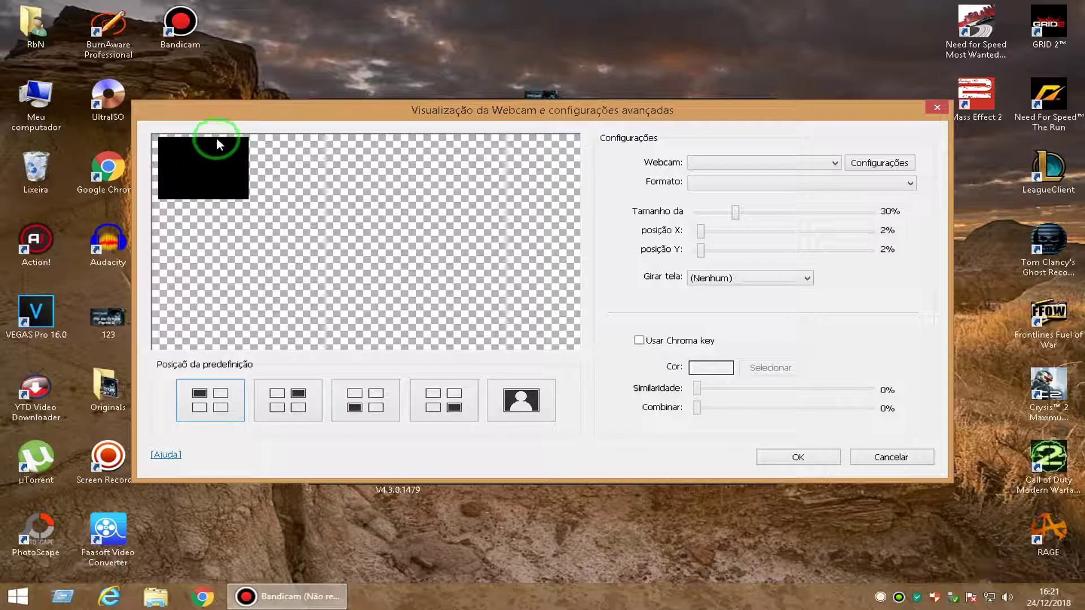
Try chroma key for the webcam with green as the key color, disable it again and apply the advanced webcam settings.
{"action": "left_click", "coordinate": [641, 341]}
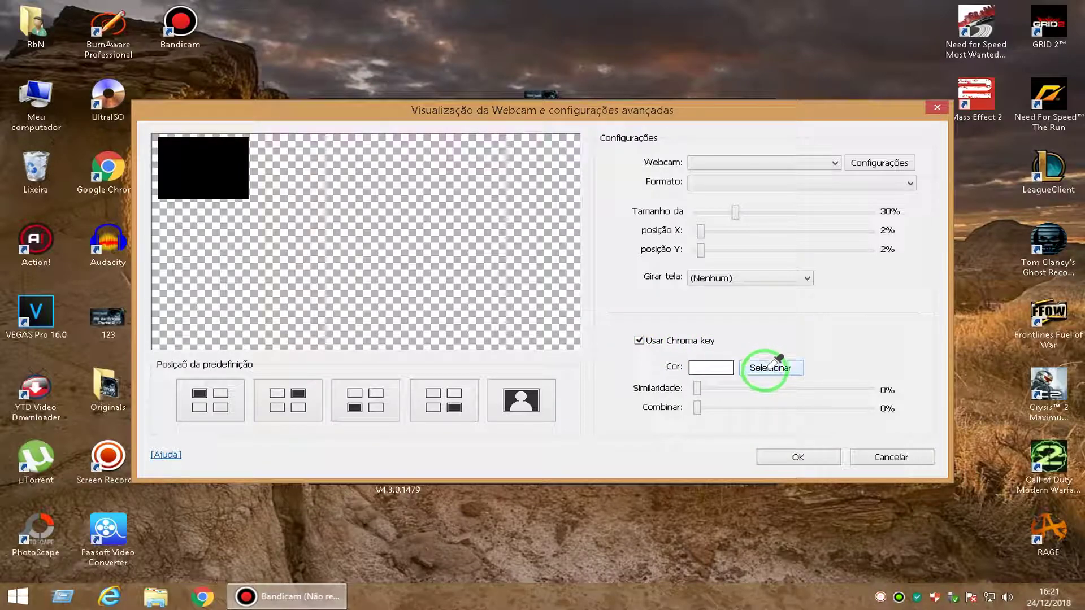
{"action": "left_click", "coordinate": [710, 368]}
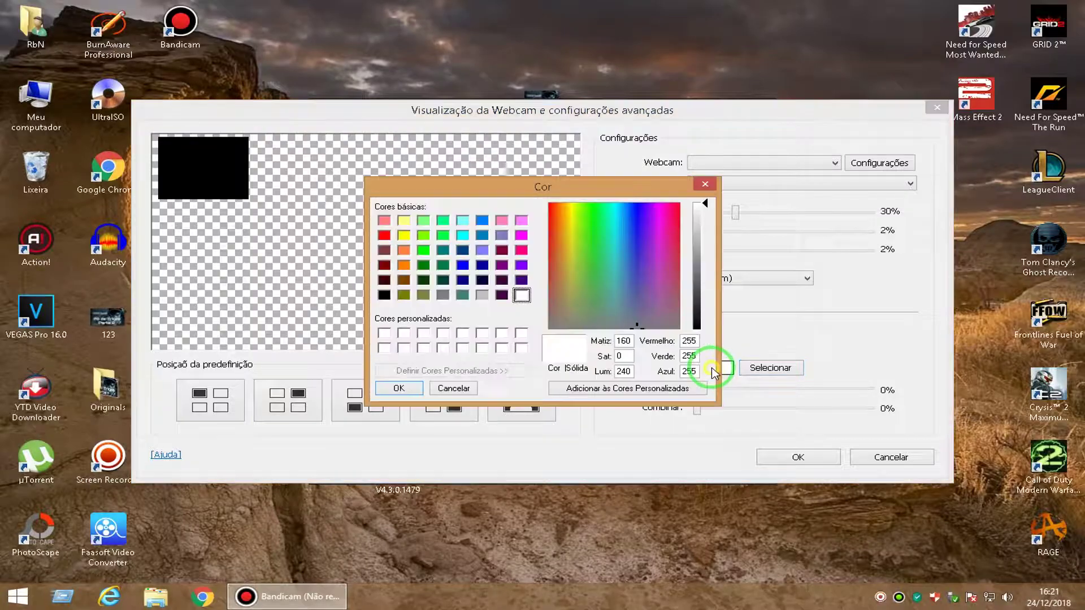
{"action": "left_click", "coordinate": [424, 250]}
{"action": "left_click", "coordinate": [399, 388]}
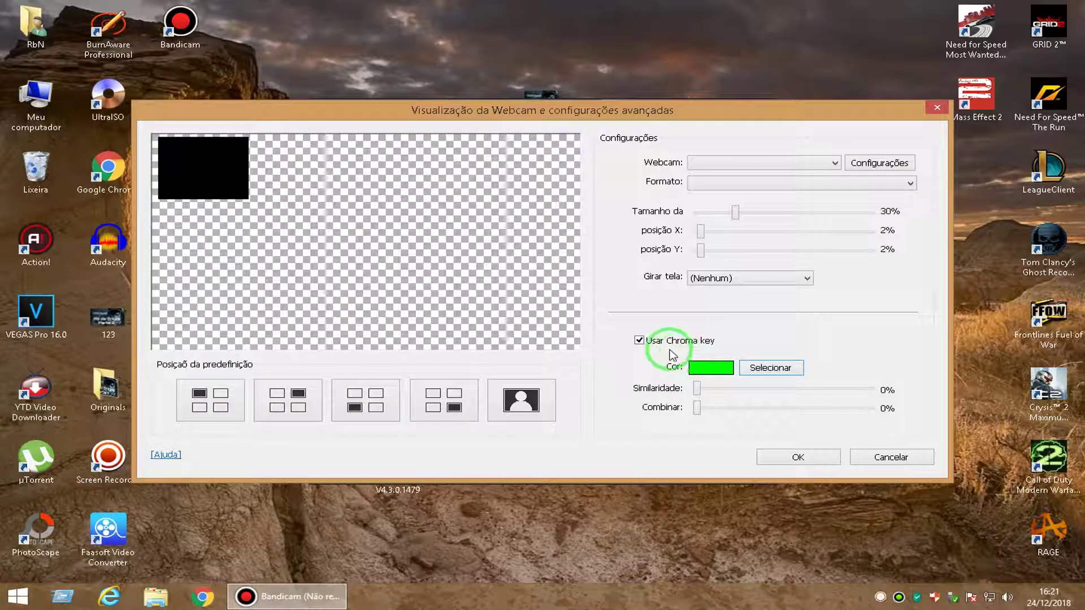
{"action": "left_click", "coordinate": [640, 341]}
{"action": "left_click", "coordinate": [797, 457]}
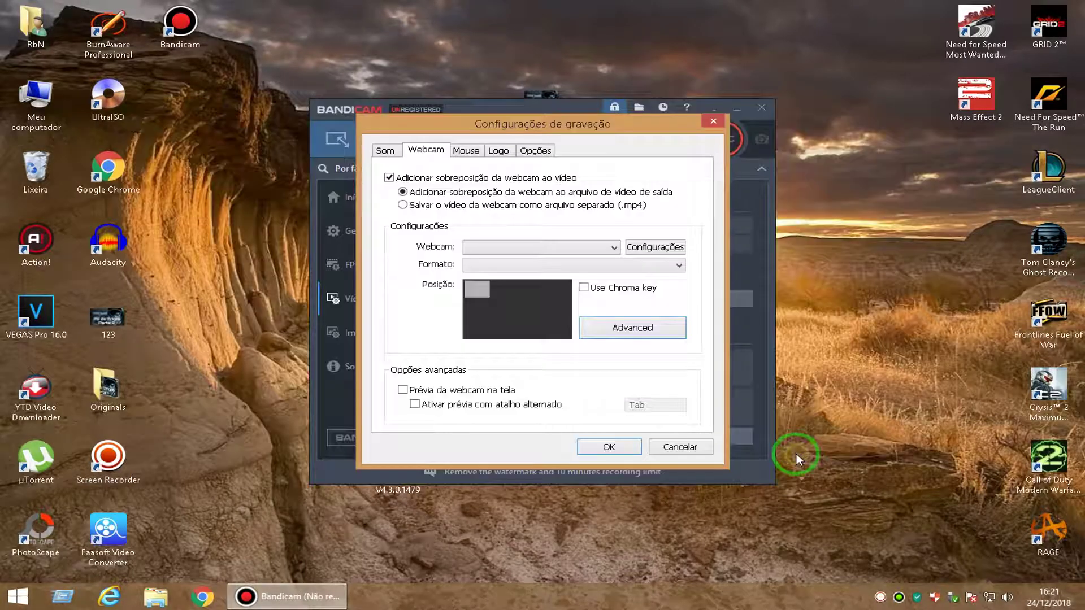
Try adding a logo to the video, browse for a PNG logo image and cancel the file selection.
{"action": "left_click", "coordinate": [501, 153]}
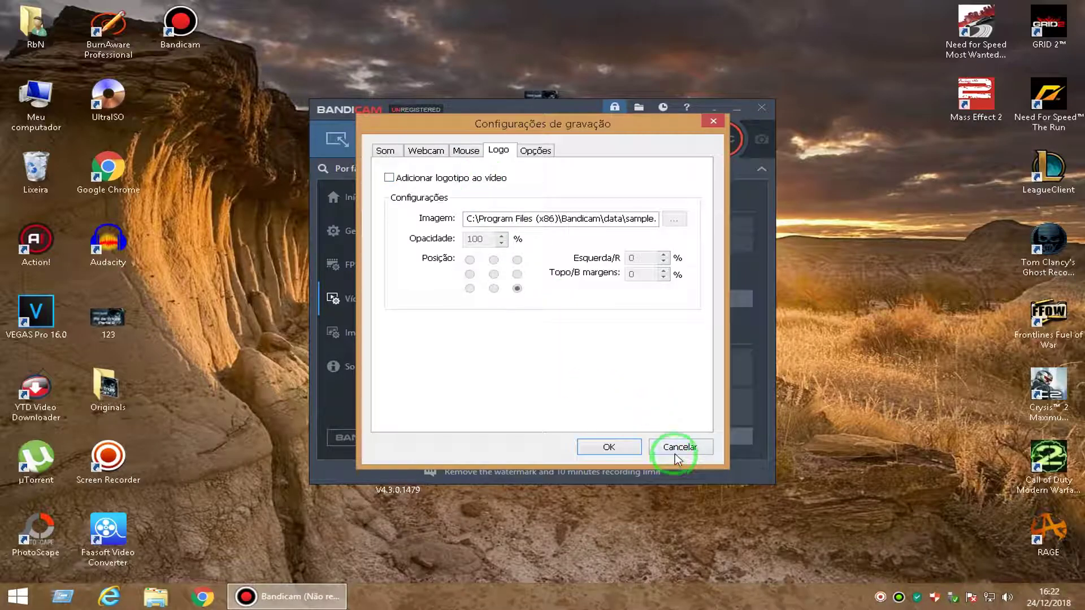
{"action": "left_click", "coordinate": [396, 178]}
{"action": "left_click", "coordinate": [674, 220]}
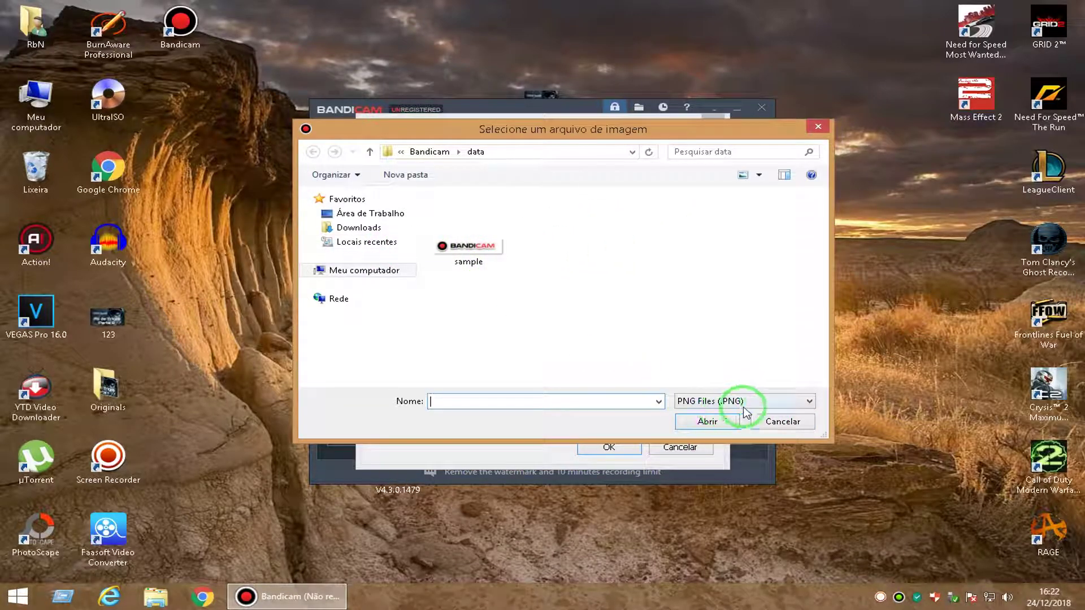
{"action": "left_click", "coordinate": [776, 424]}
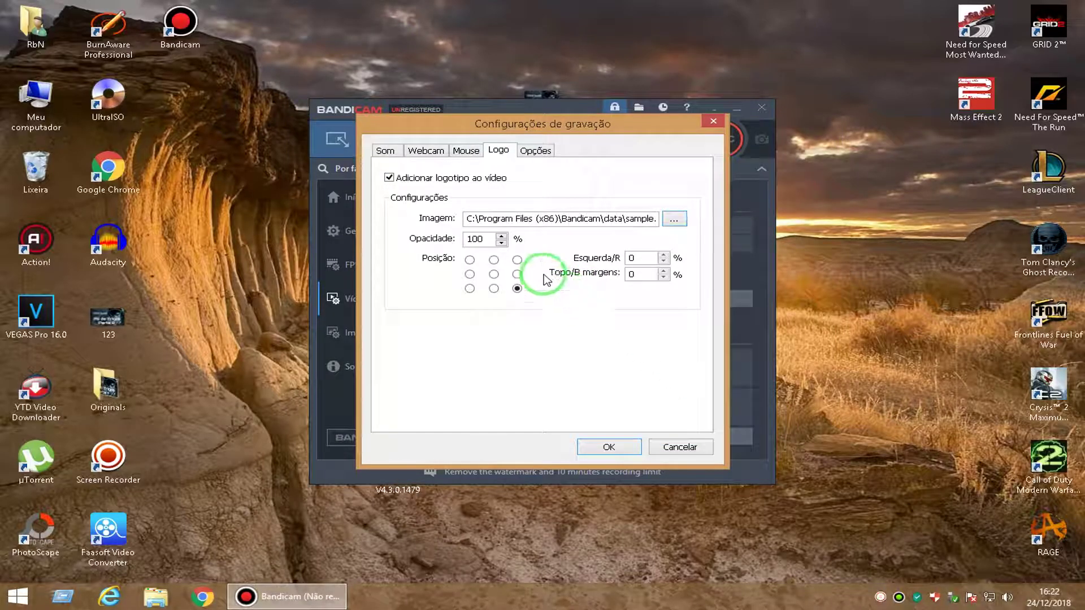
Try several logo positions, return it to the bottom-right, disable the logo and cancel the recording settings.
{"action": "left_click", "coordinate": [470, 274]}
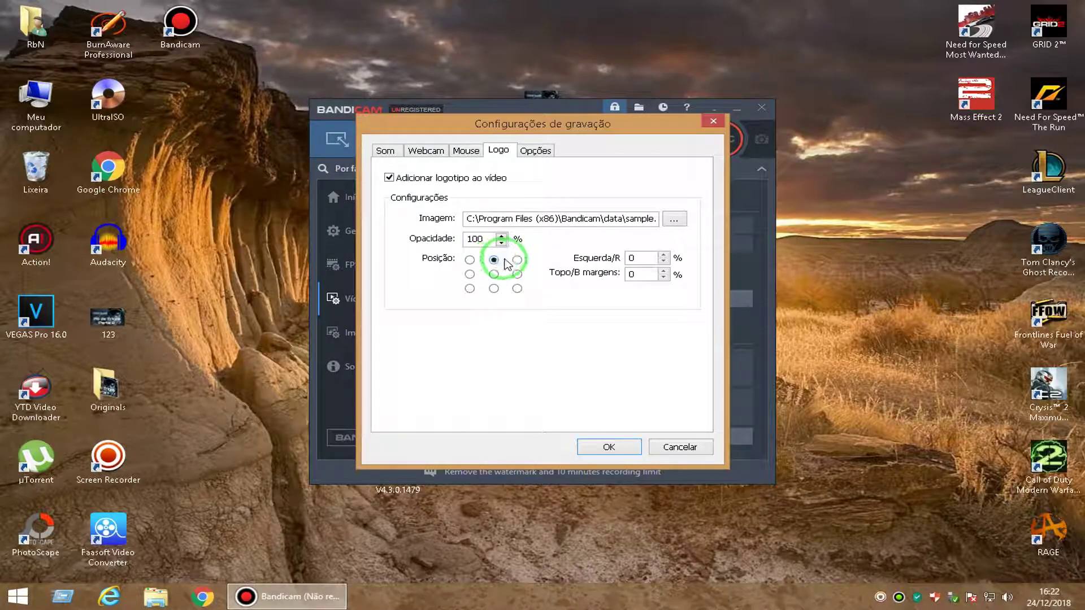
{"action": "left_click", "coordinate": [495, 291]}
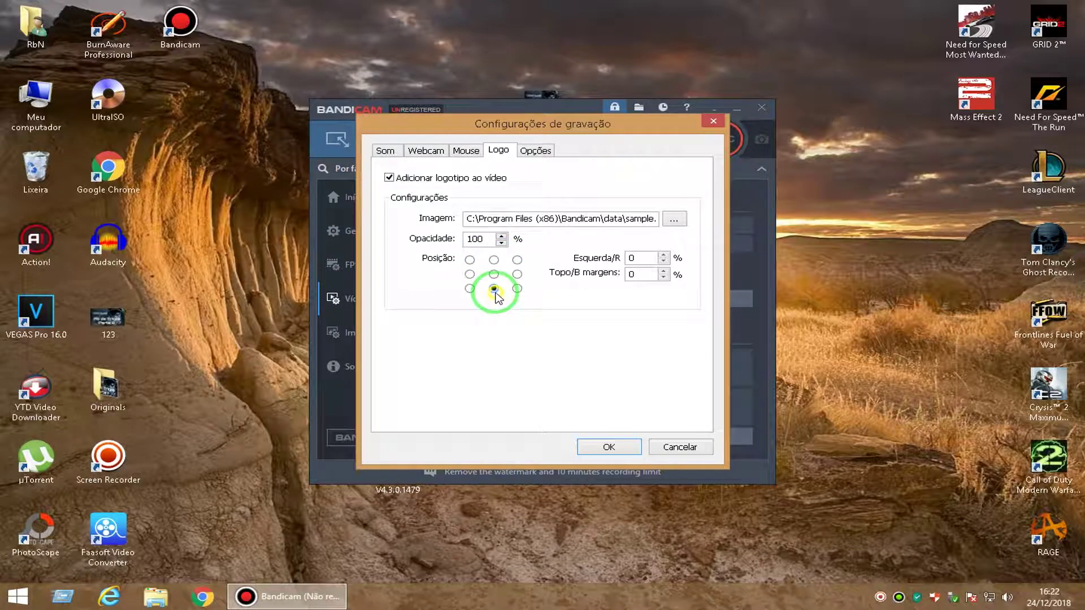
{"action": "left_click", "coordinate": [470, 291]}
{"action": "left_click", "coordinate": [516, 292]}
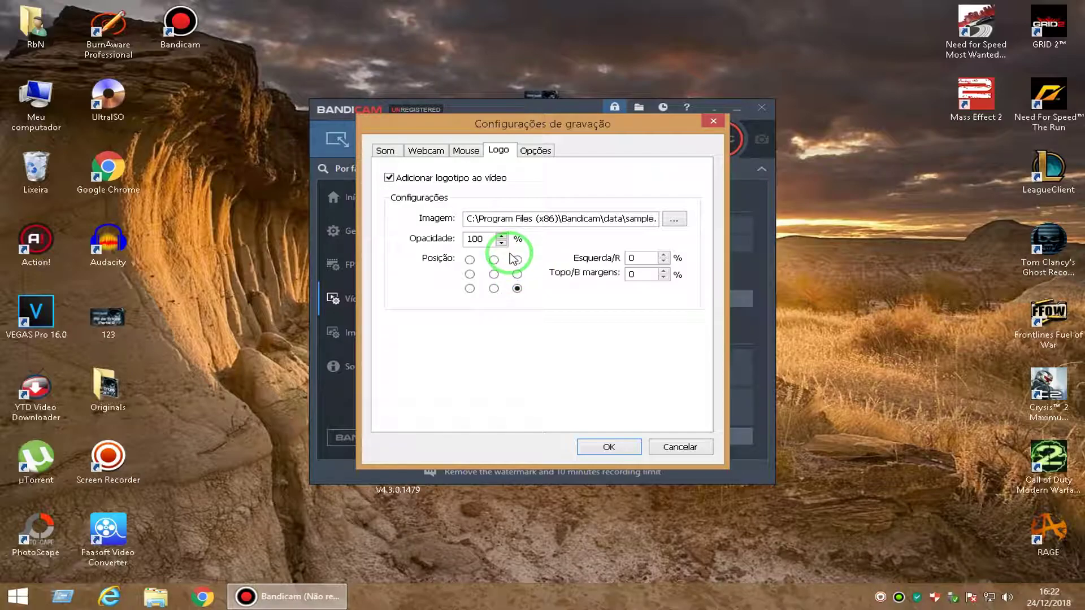
{"action": "left_click", "coordinate": [435, 178]}
{"action": "left_click", "coordinate": [676, 448]}
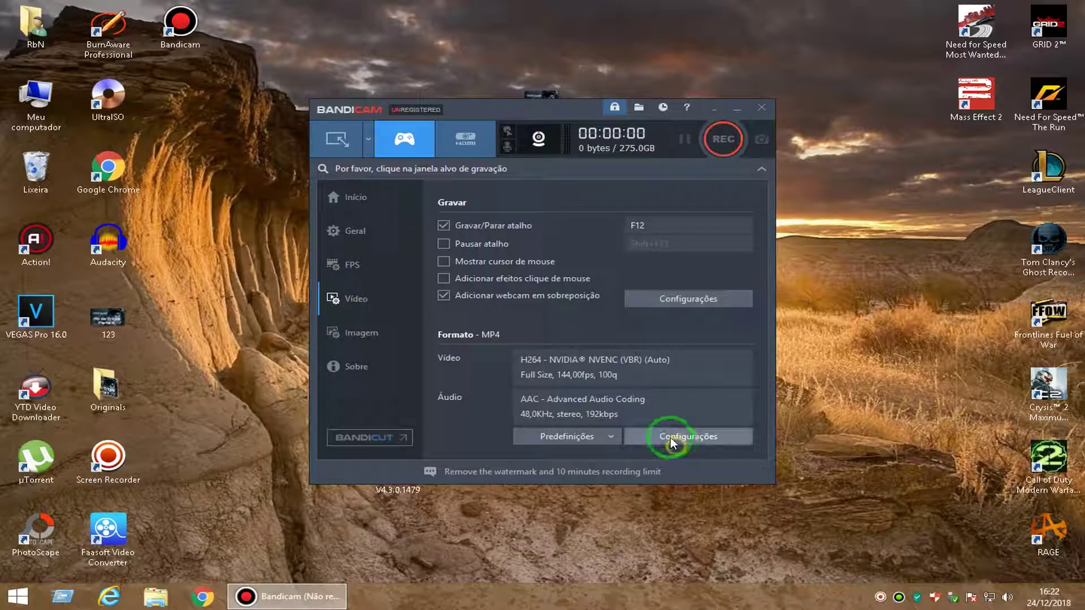
Open the image capture settings.
{"action": "left_click", "coordinate": [363, 332]}
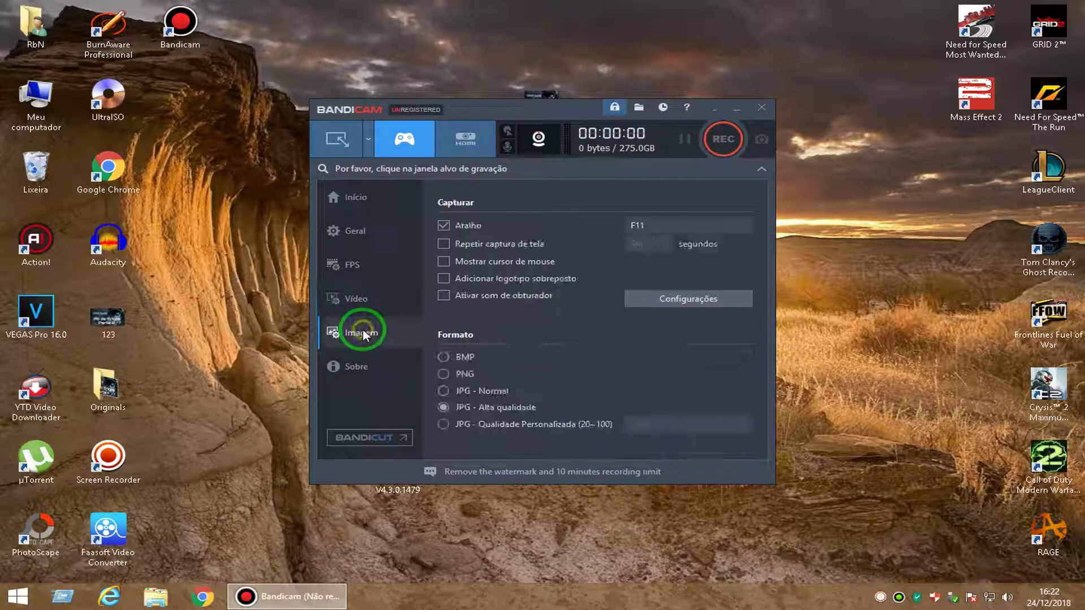